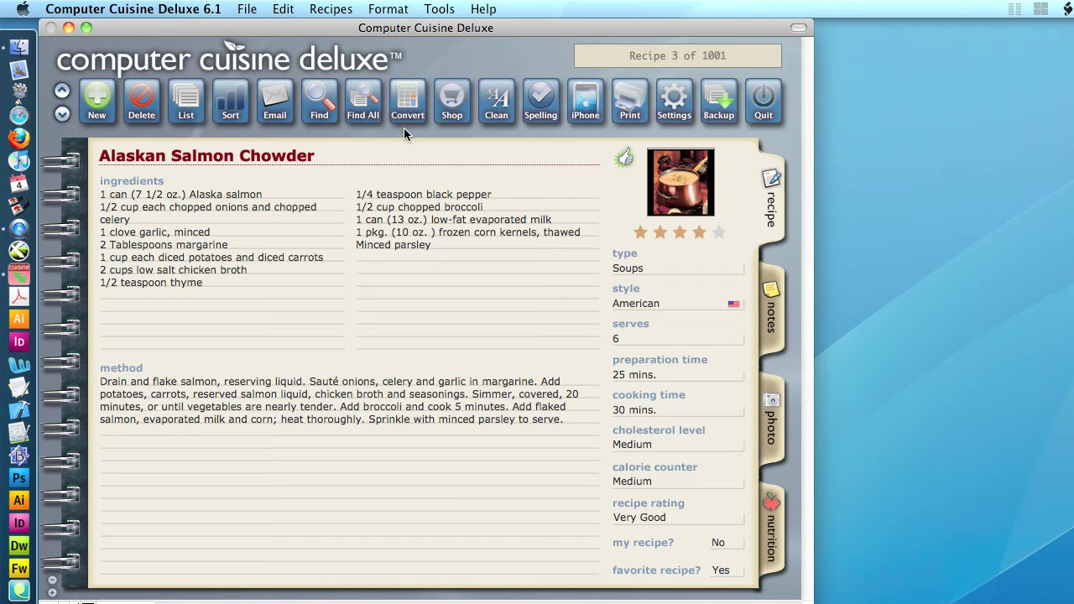
Open the conversions page and convert 6 tablespoons to milliliters.
click(405, 128)
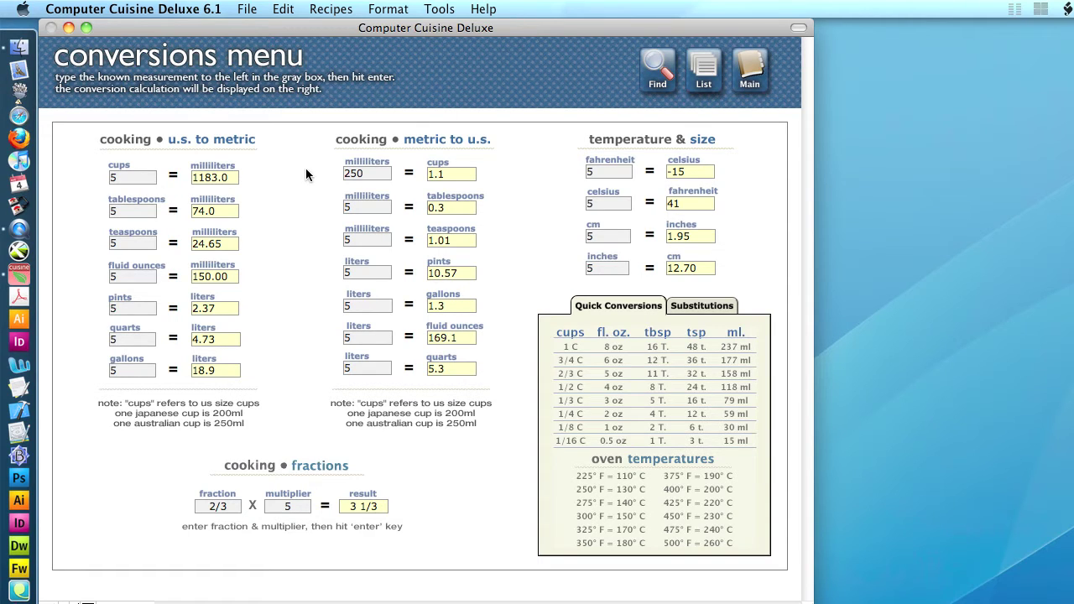
click(126, 177)
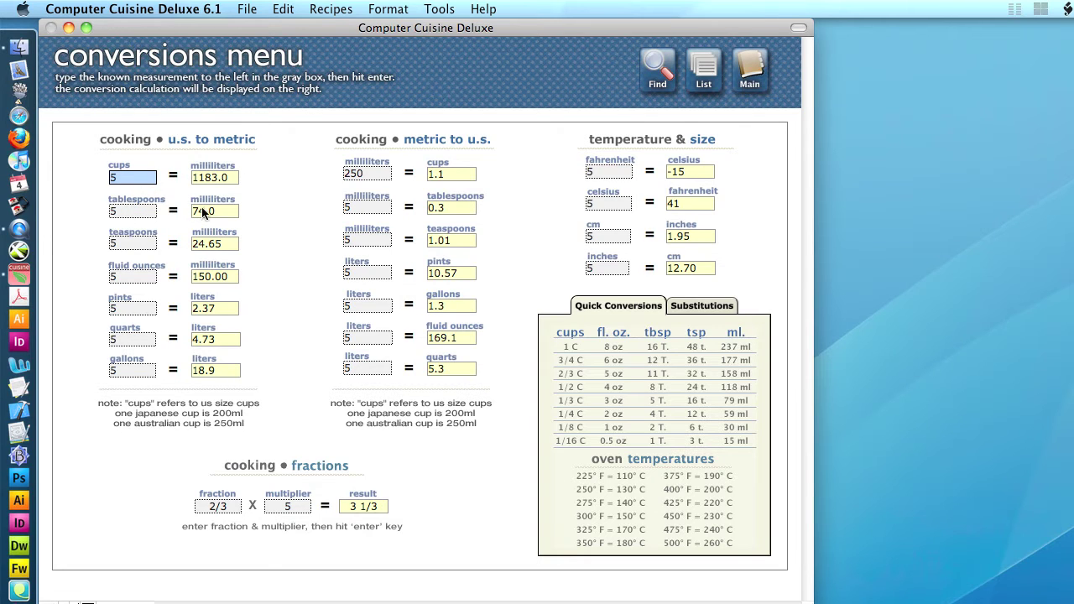
click(124, 209)
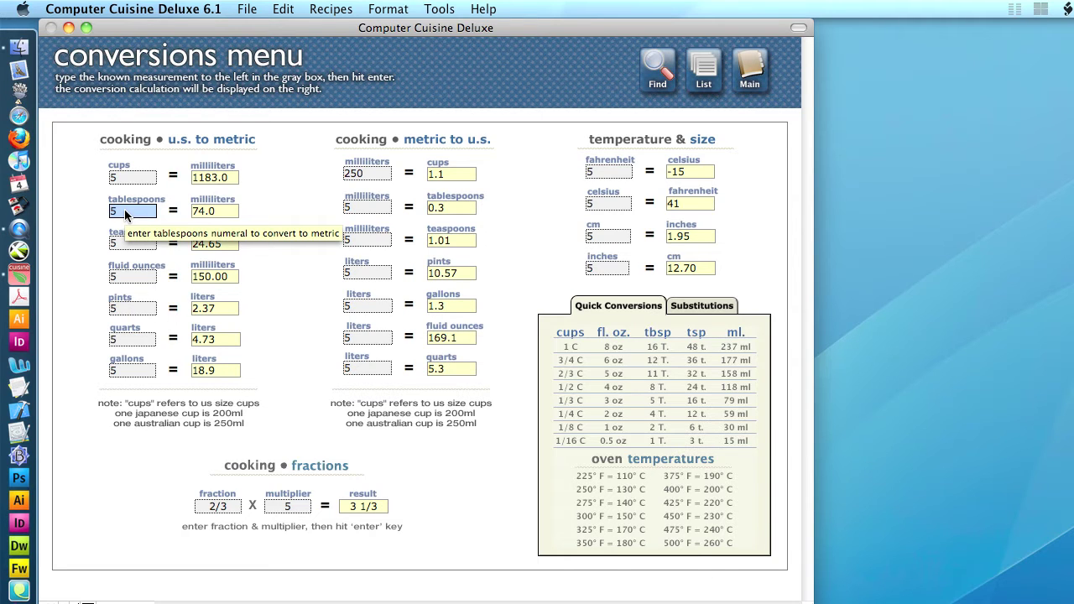
text(5)
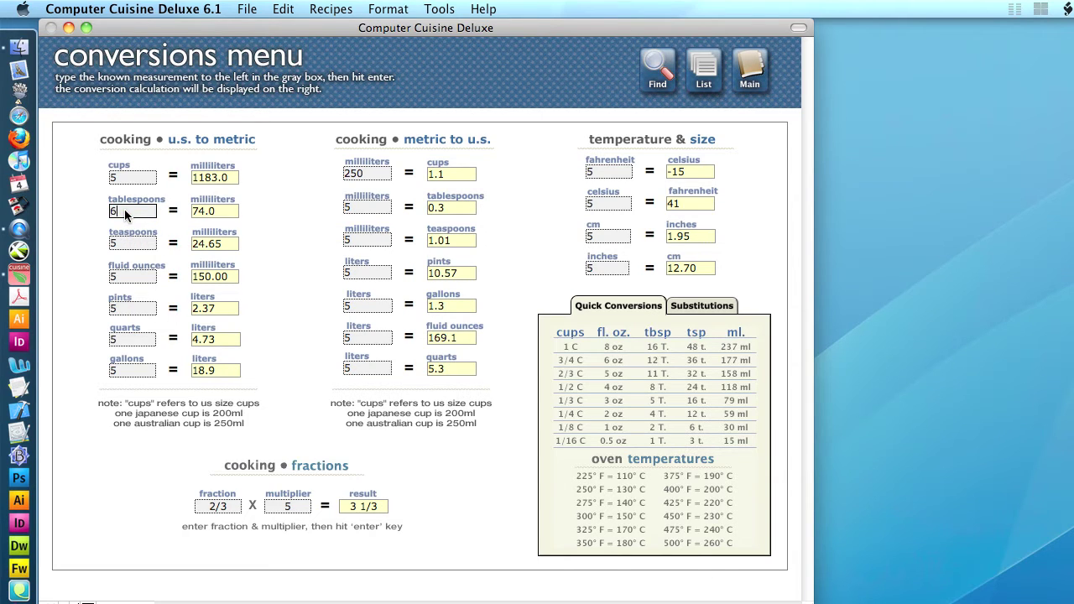
key(Return)
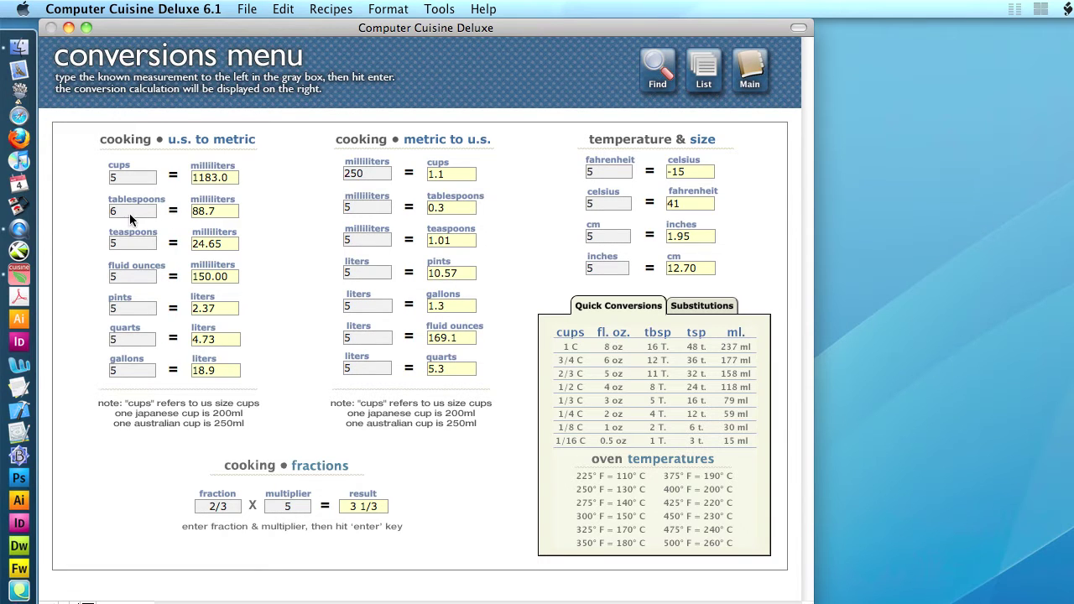
Set the tablespoons value in the U.S. to metric conversions to 5.
click(128, 214)
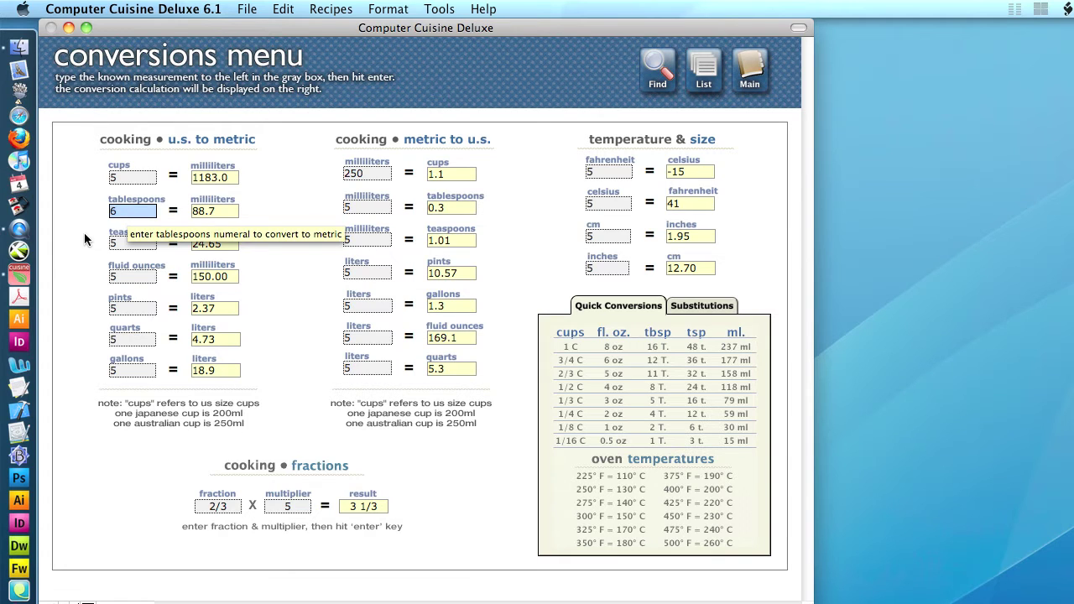
click(113, 214)
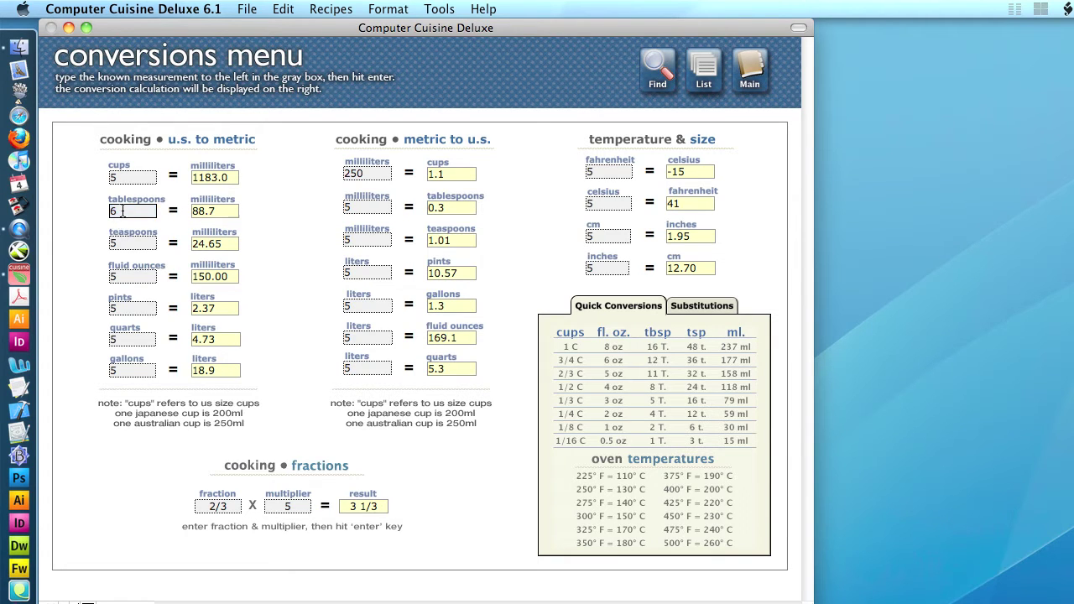
double_click(111, 210)
text(5)
key(Return)
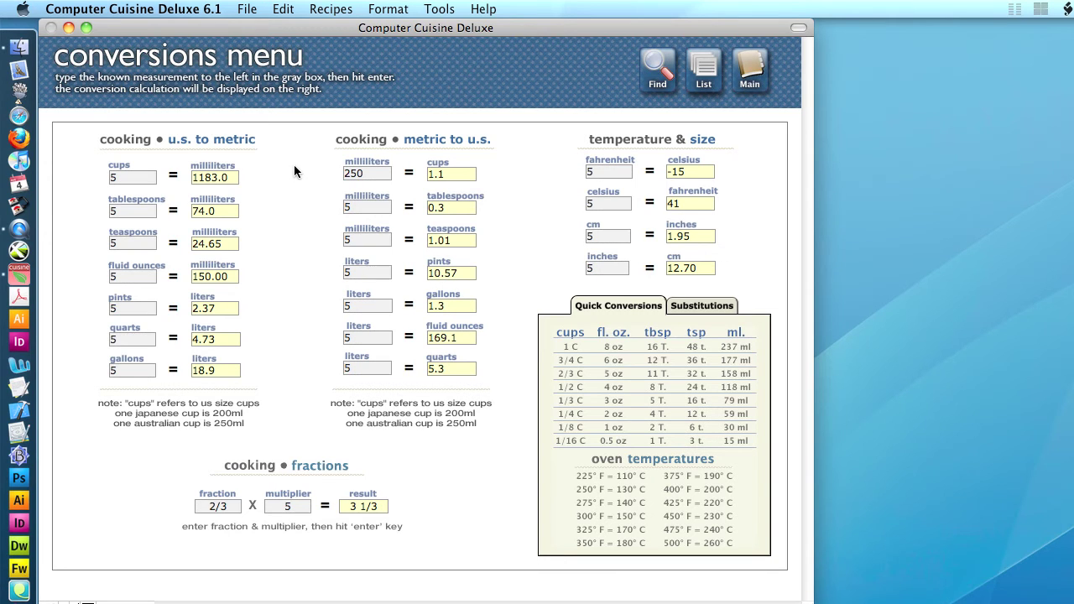
Convert 500 milliliters to cups, and set that milliliters value to 5.
click(368, 176)
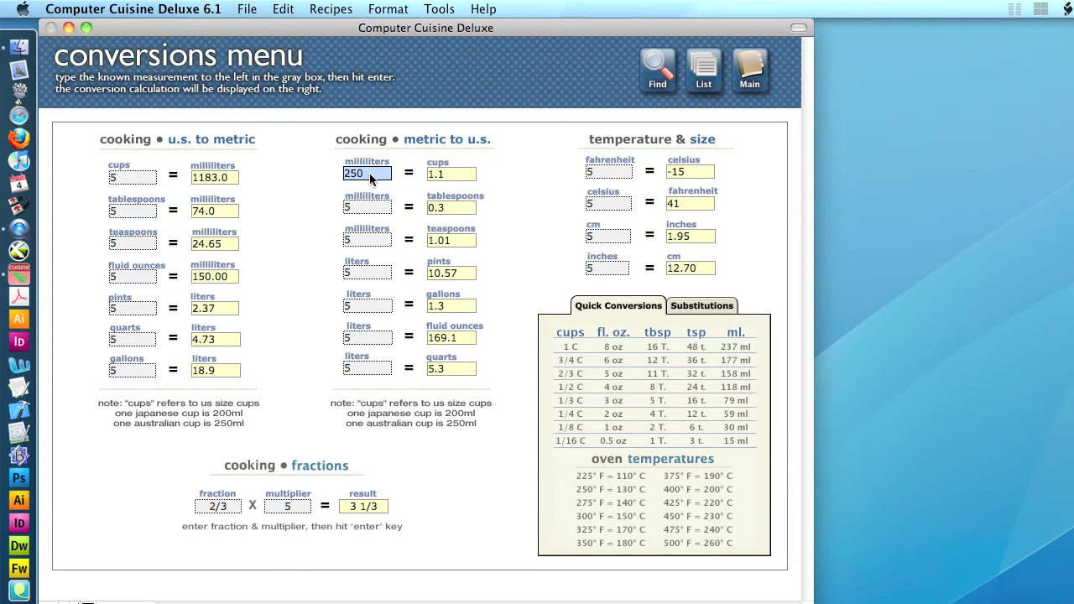
text(5)
key(Return)
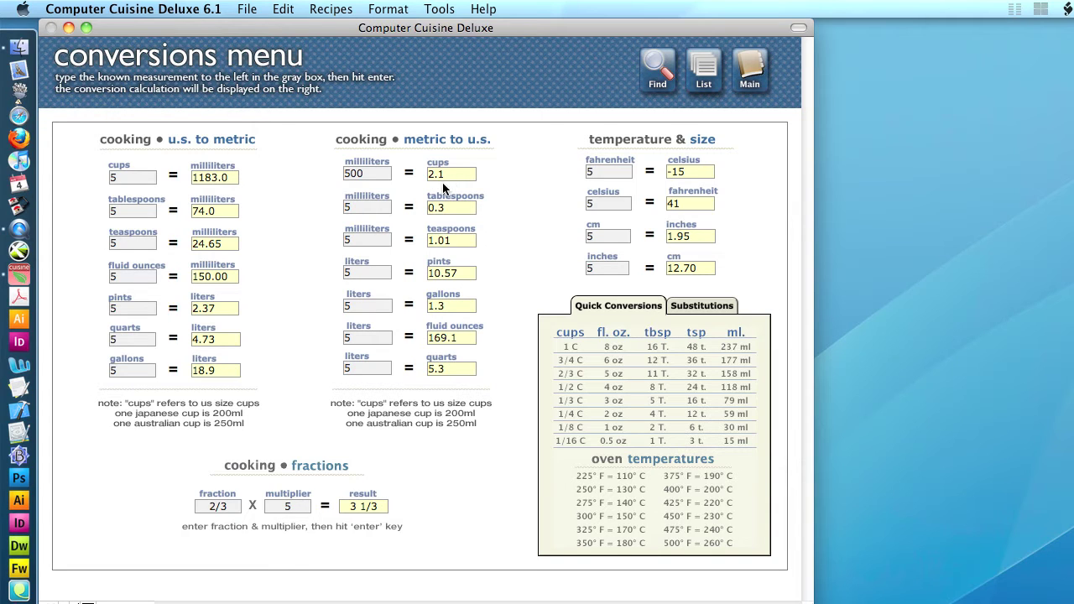
click(356, 174)
key(Return)
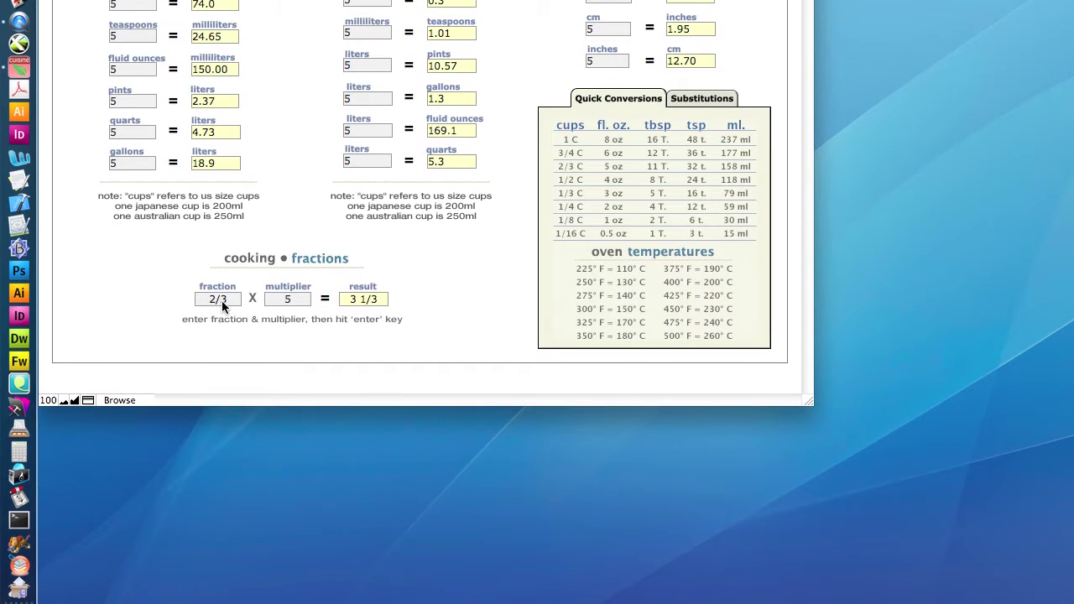
Multiply the fraction 1/4 by 3 in the cooking fractions calculator.
mouse_move(222, 305)
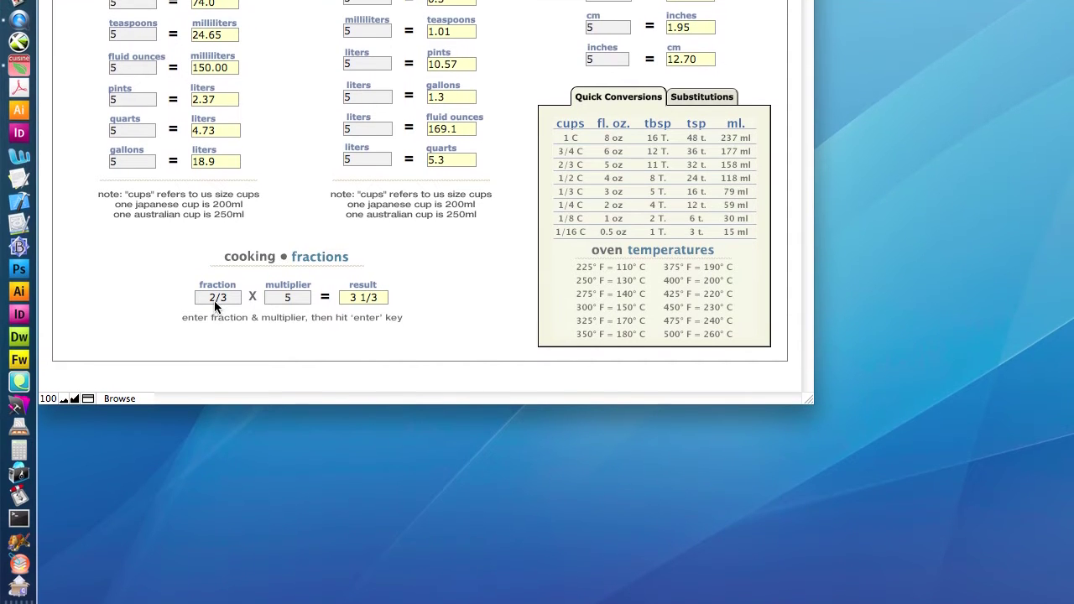
click(214, 301)
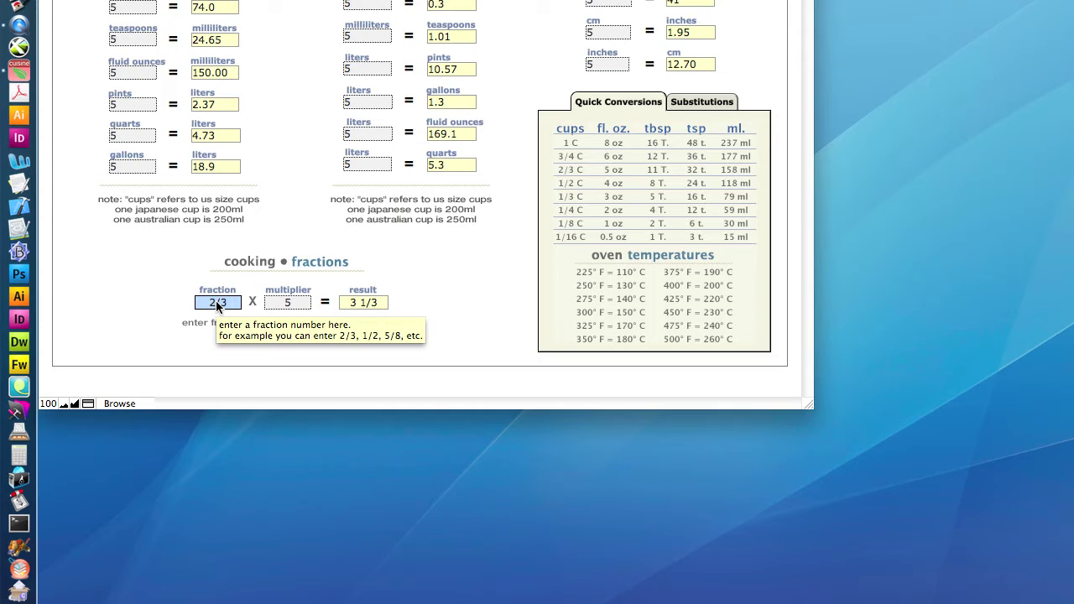
click(172, 300)
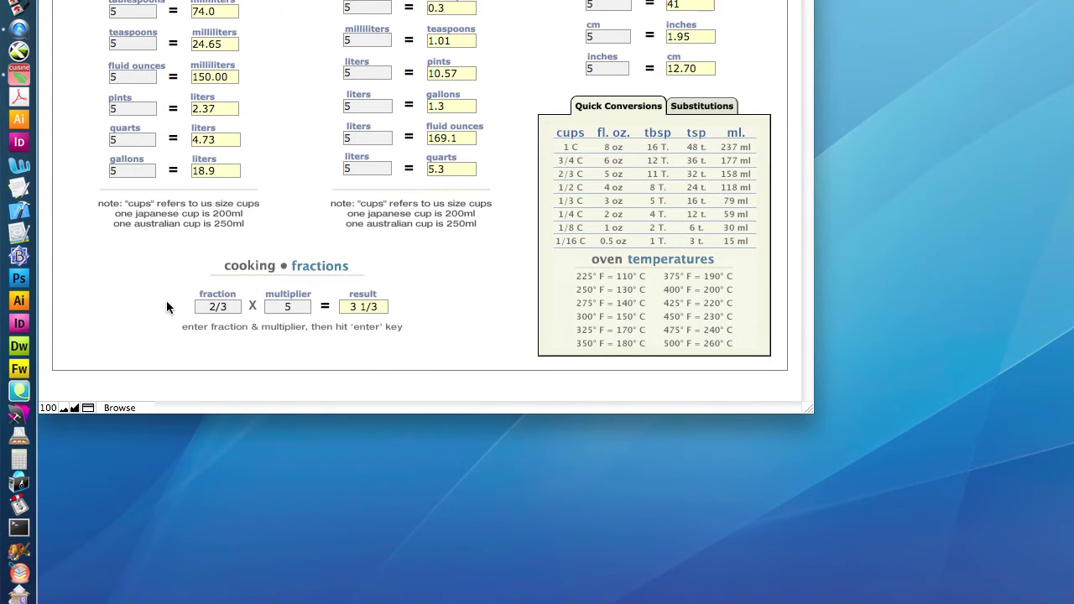
click(219, 303)
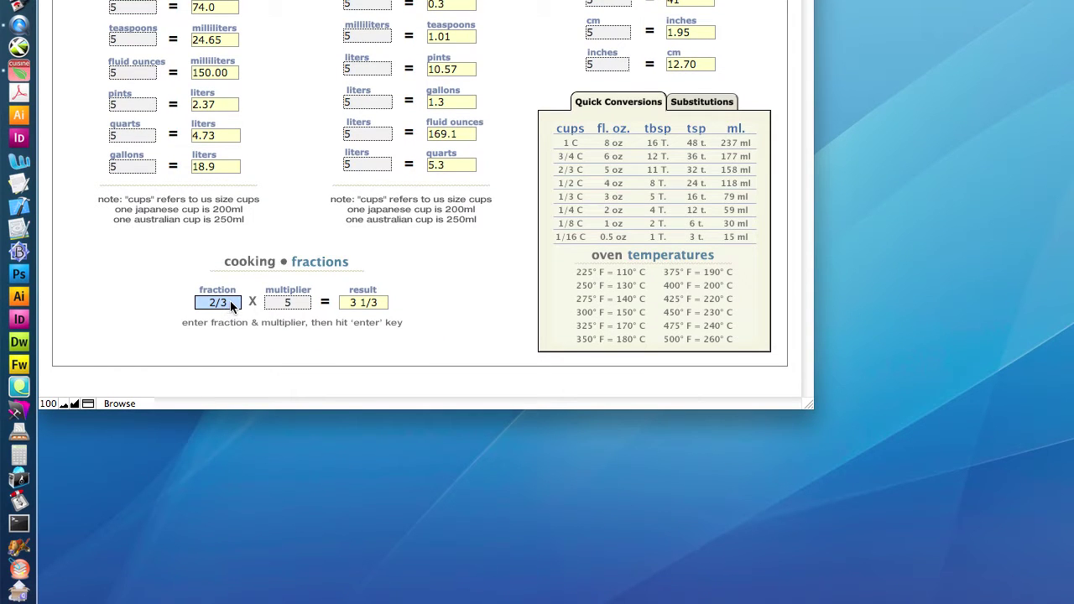
text(1.4)
key(BackSpace)
key(BackSpace)
key(BackSpace)
text(1/4)
click(285, 307)
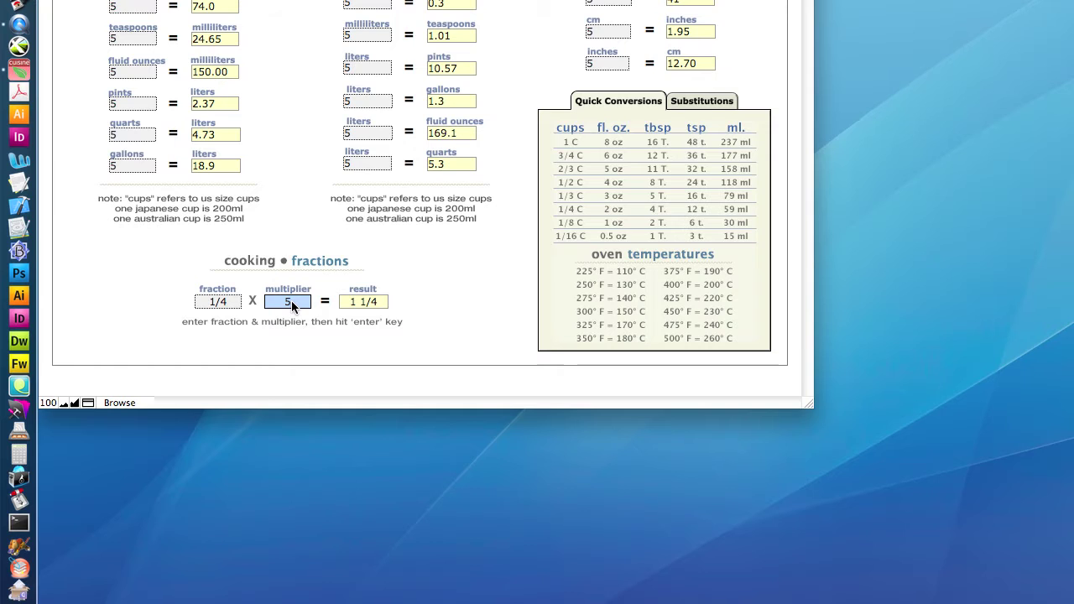
text(3)
key(Return)
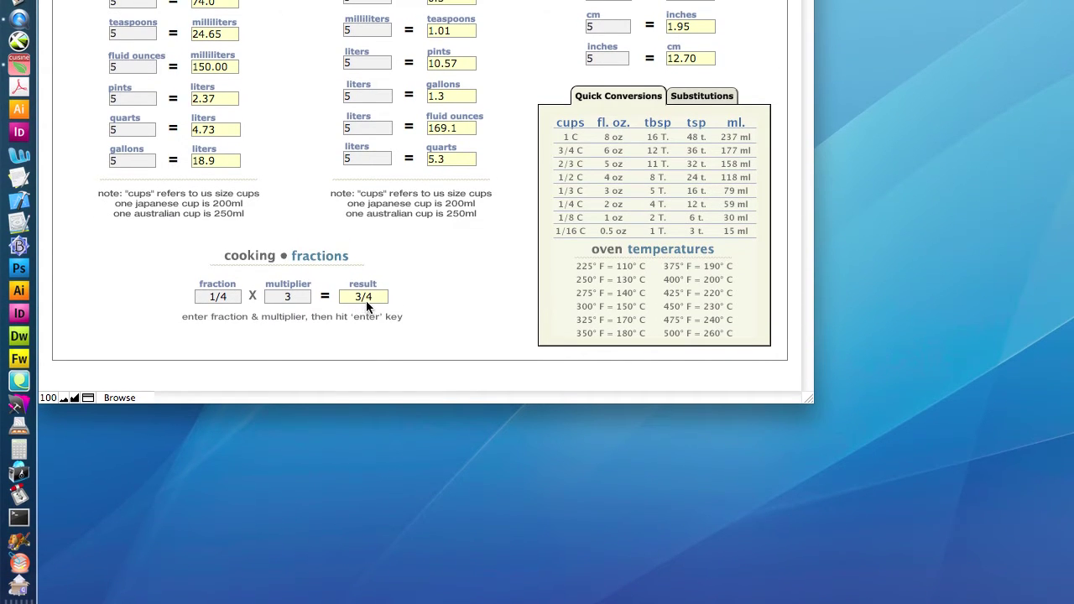
Set the fraction multiplier to 5 and return to the main recipe page.
click(292, 301)
text(5)
key(Return)
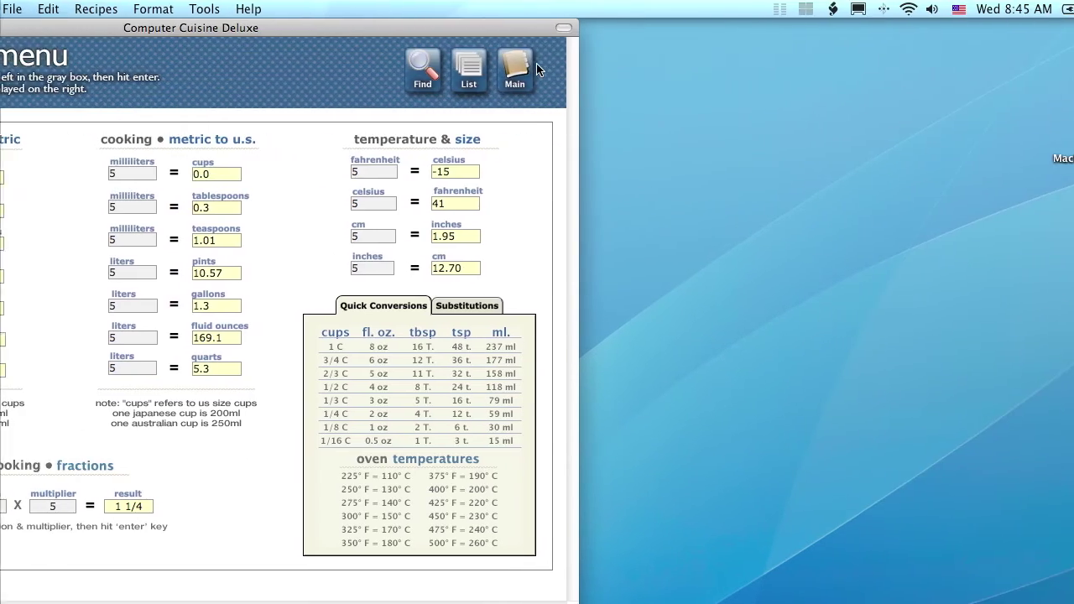
click(535, 71)
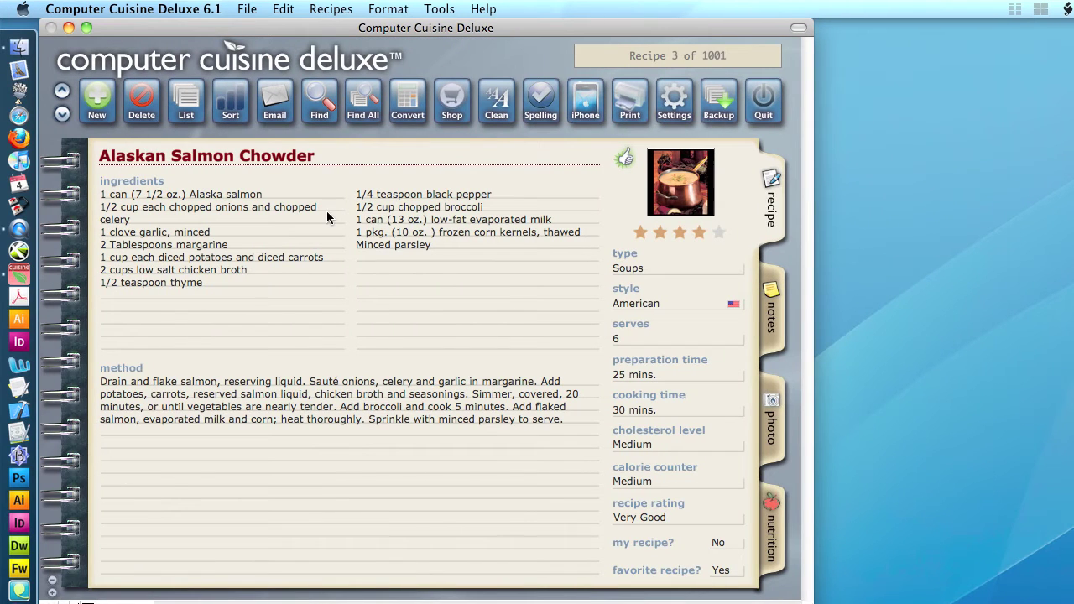
Review the ingredient lists in both columns of the Alaskan Salmon Chowder recipe by highlighting their text.
click(287, 260)
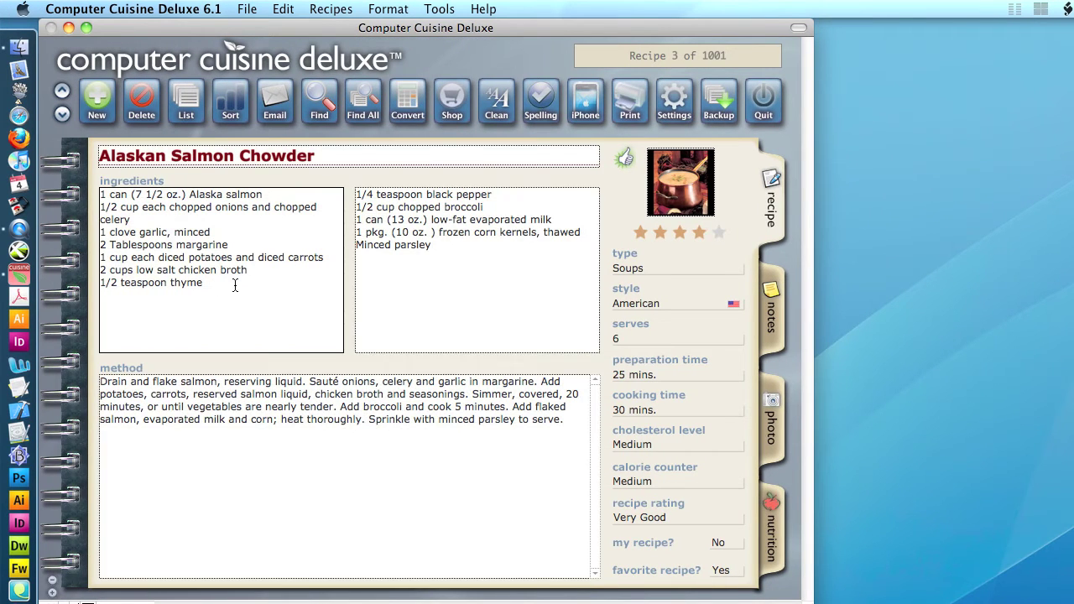
drag(235, 285, 102, 194)
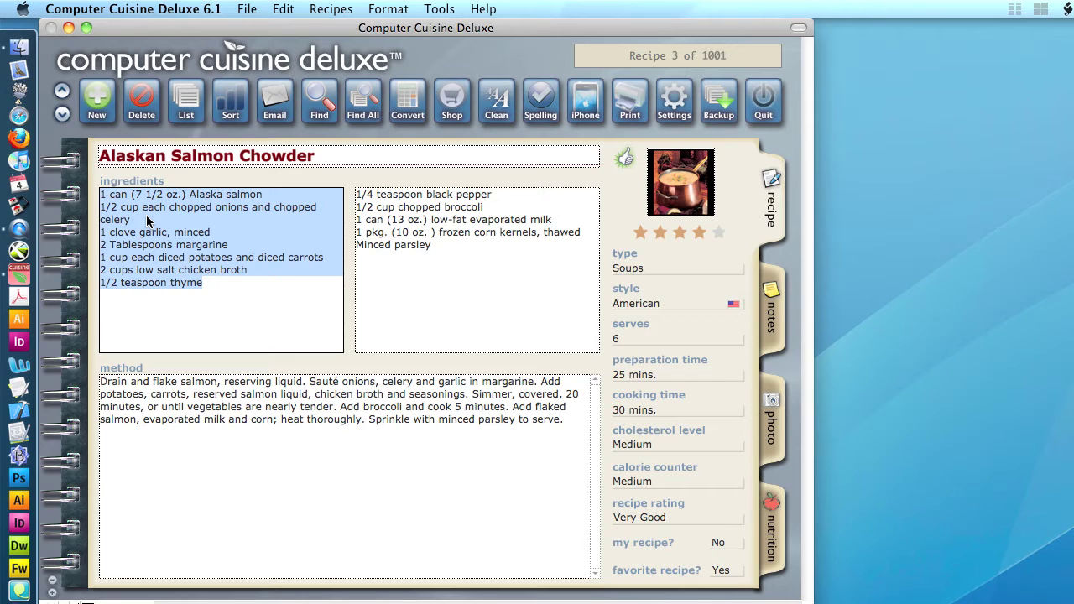
click(107, 206)
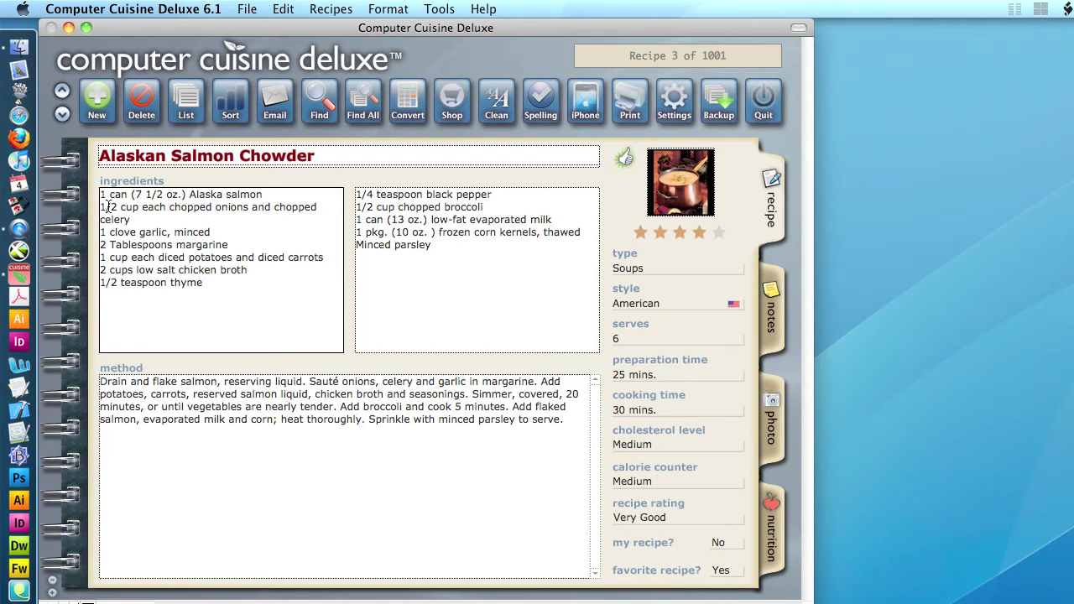
drag(230, 290, 97, 194)
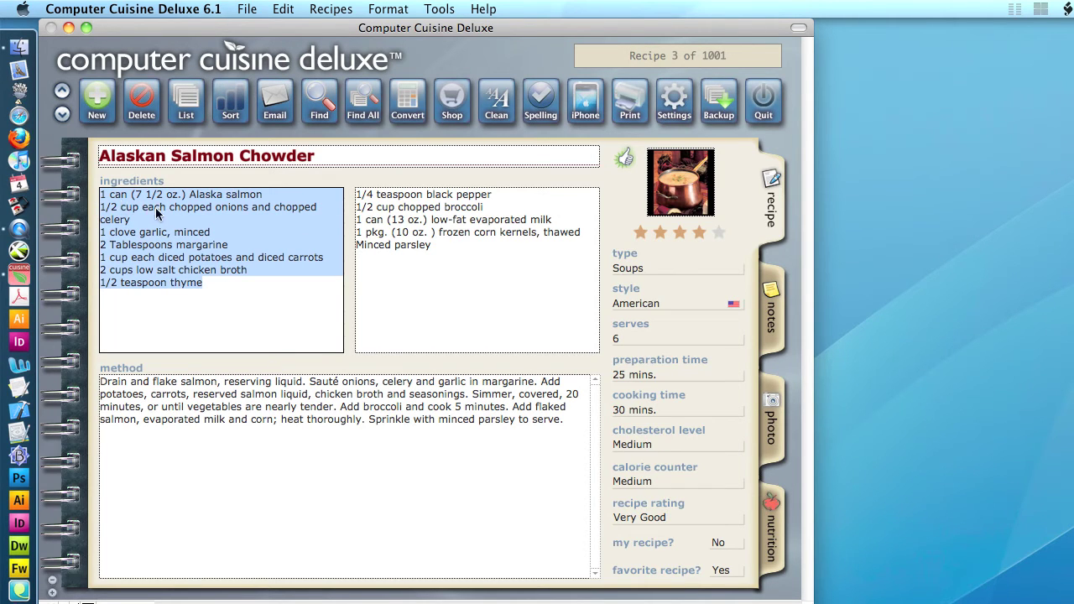
click(113, 195)
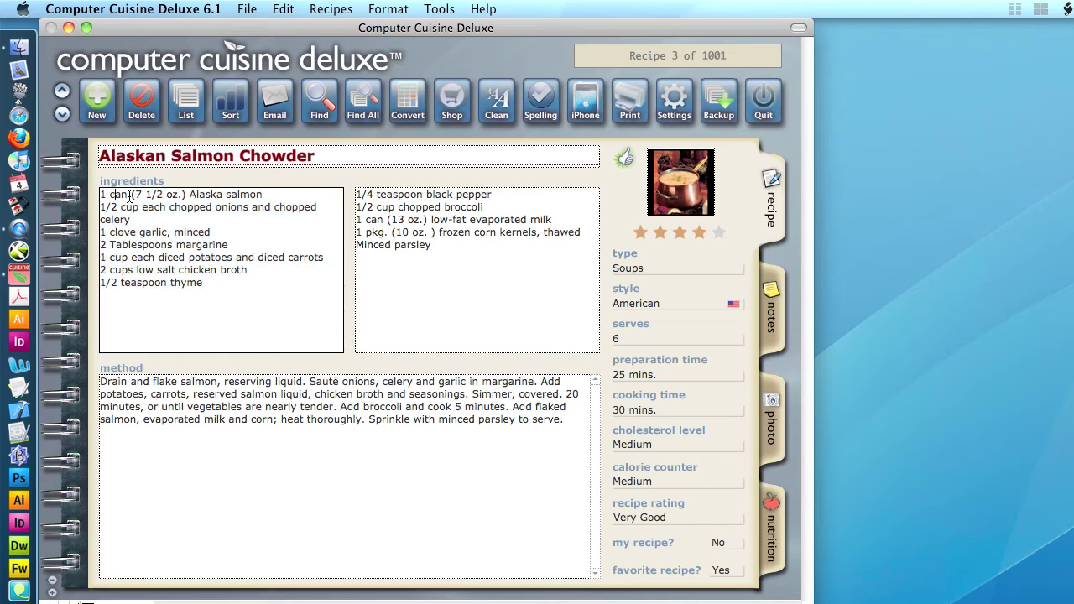
drag(113, 195, 215, 297)
click(423, 245)
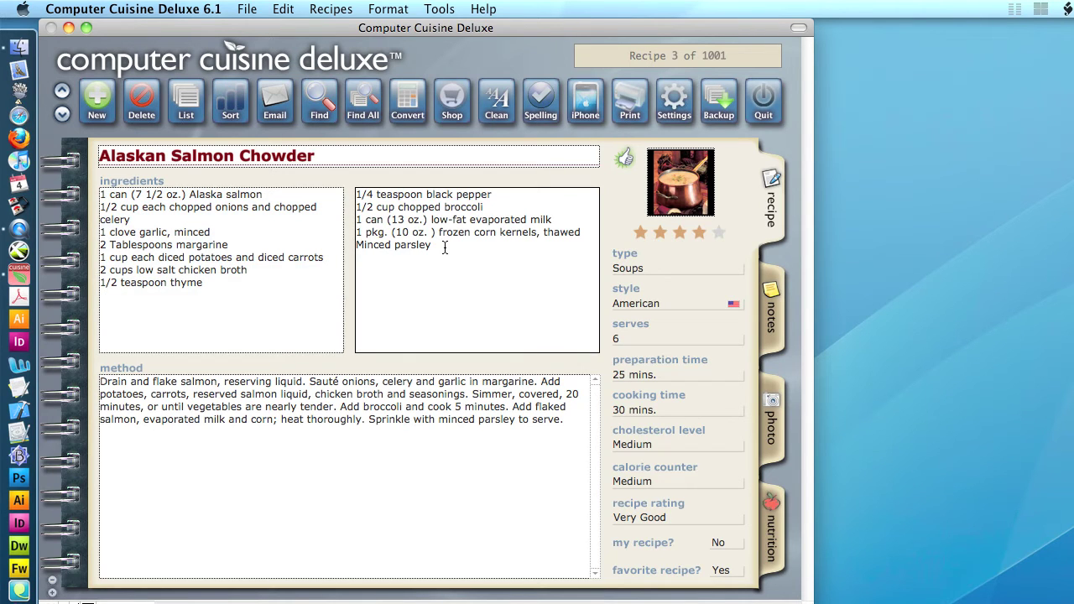
drag(444, 246, 347, 188)
click(166, 184)
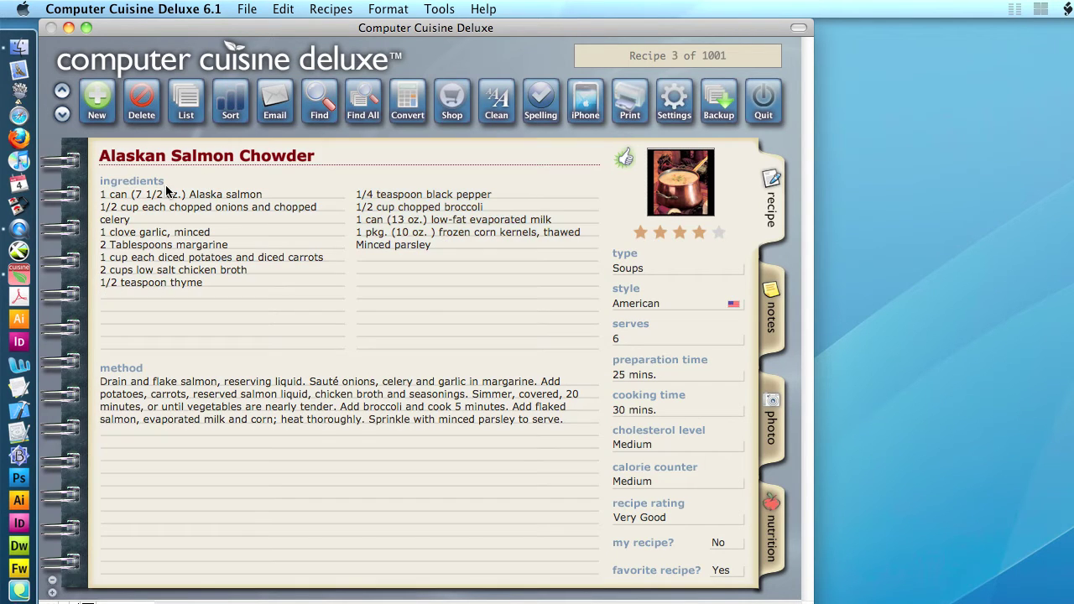
Examine how the first two ingredient lines are made up of quantity, unit and ingredient name.
click(111, 198)
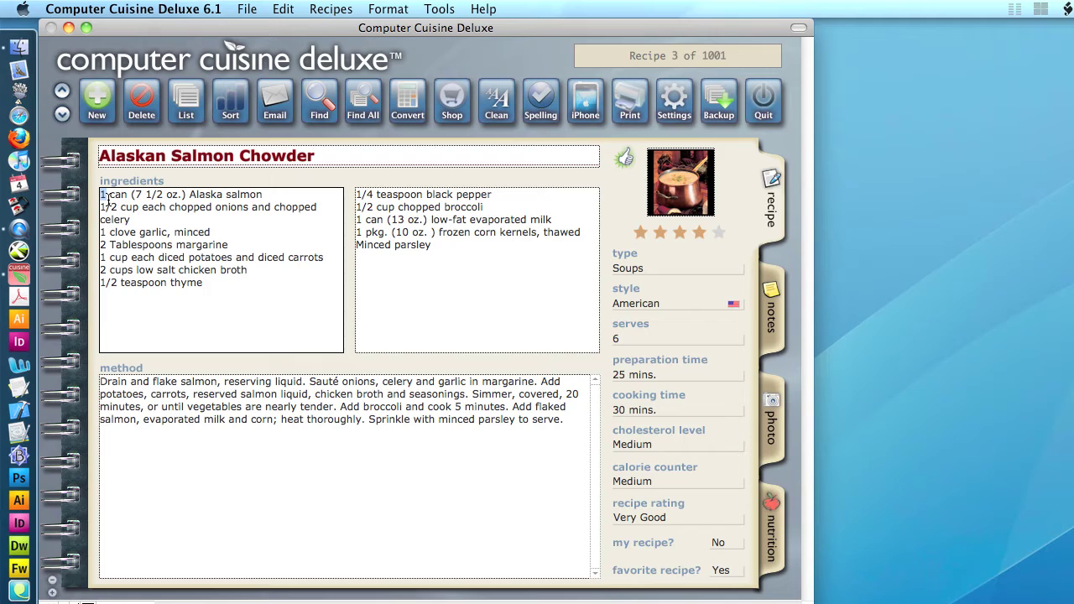
click(109, 198)
drag(109, 194, 265, 195)
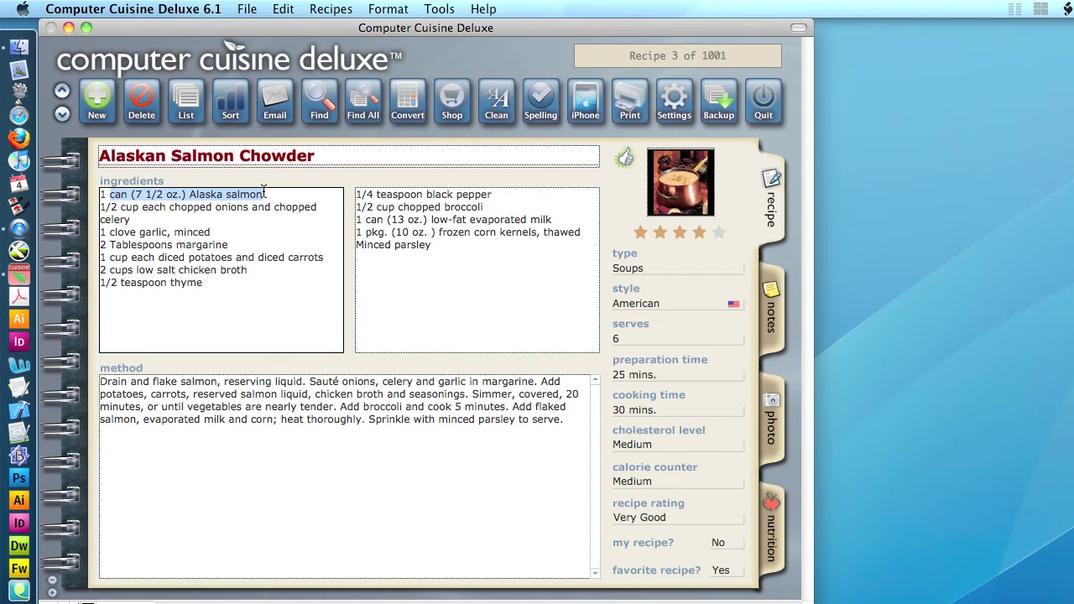
drag(190, 195, 262, 194)
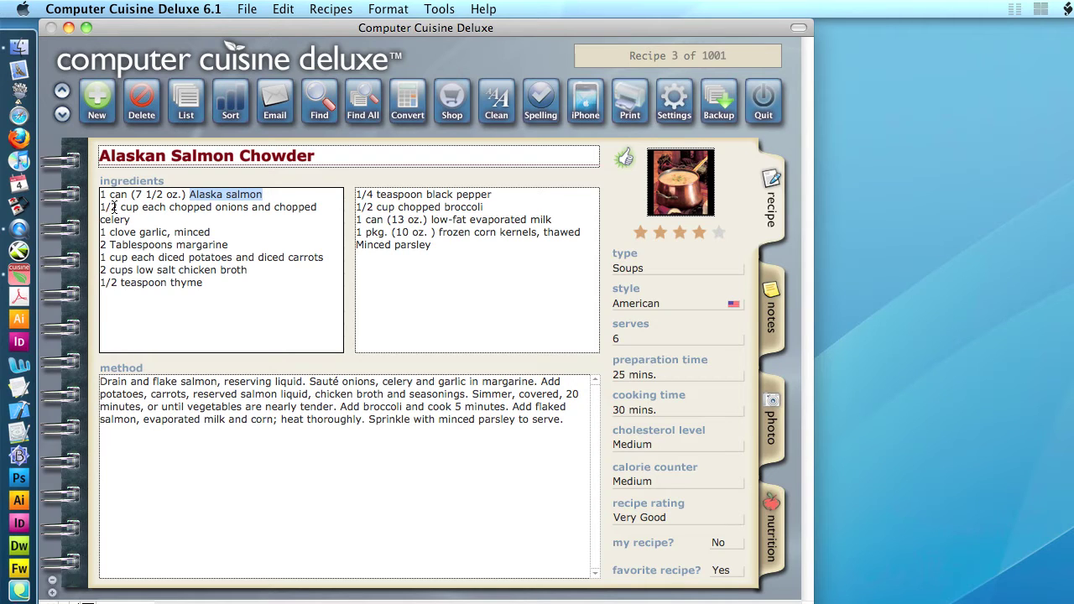
drag(118, 208, 99, 208)
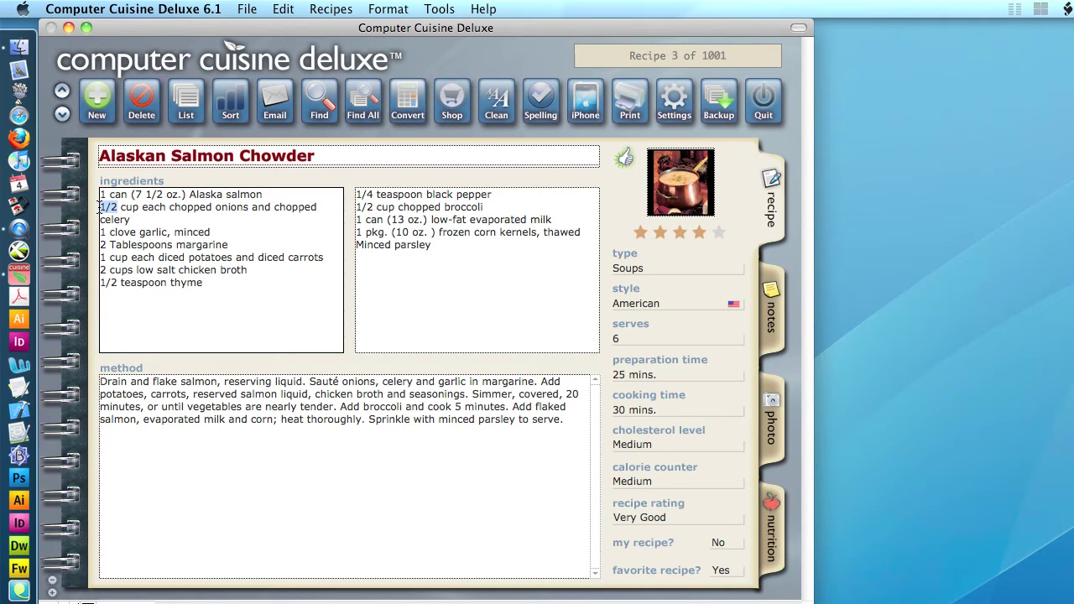
double_click(132, 208)
drag(175, 208, 328, 208)
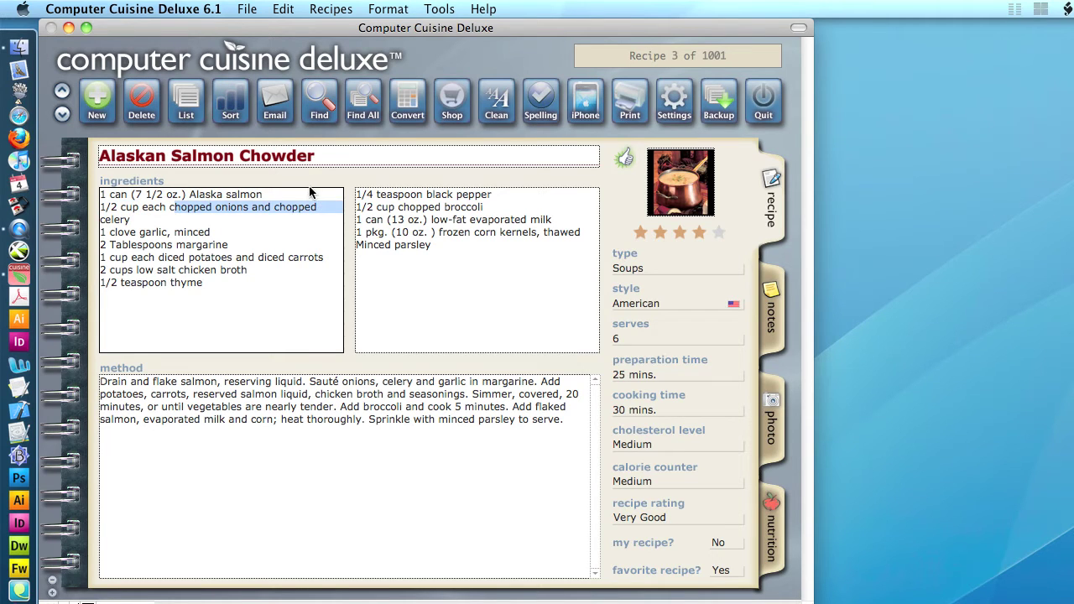
click(313, 186)
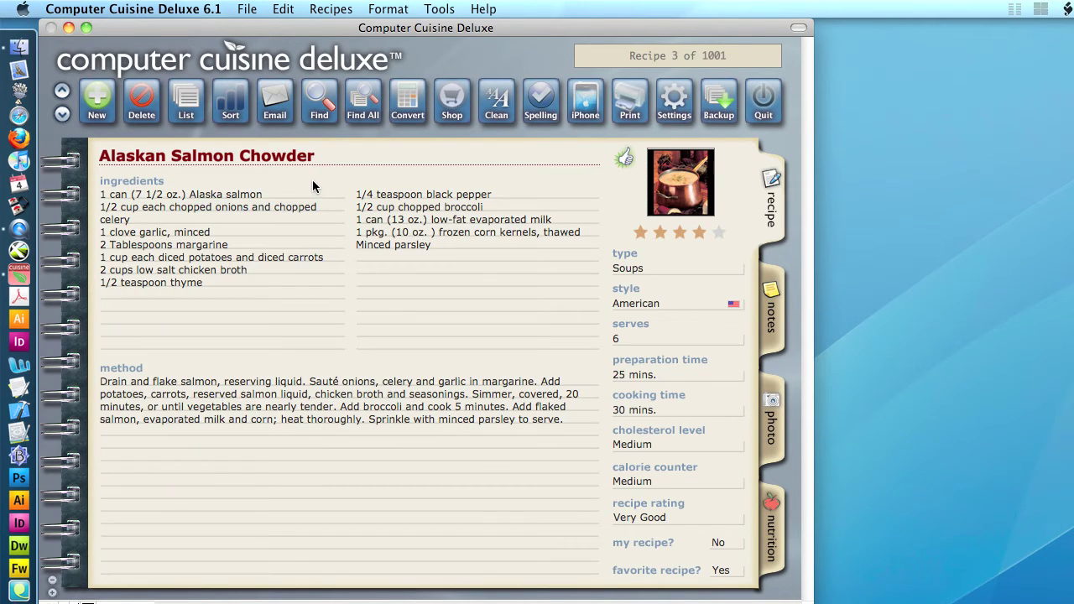
View the conversions page again and return to the recipe.
click(411, 122)
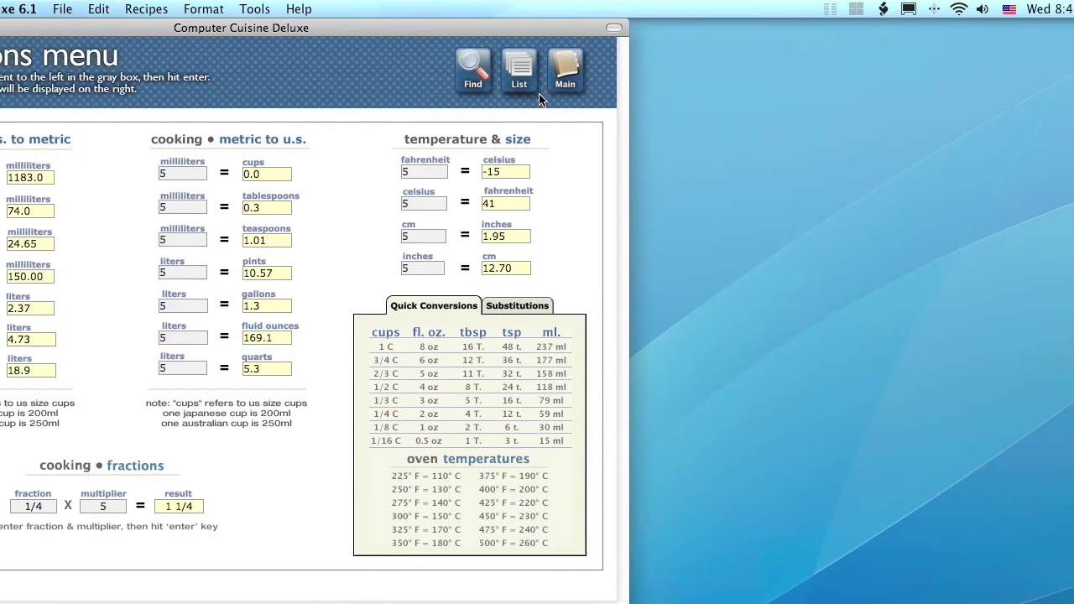
click(564, 74)
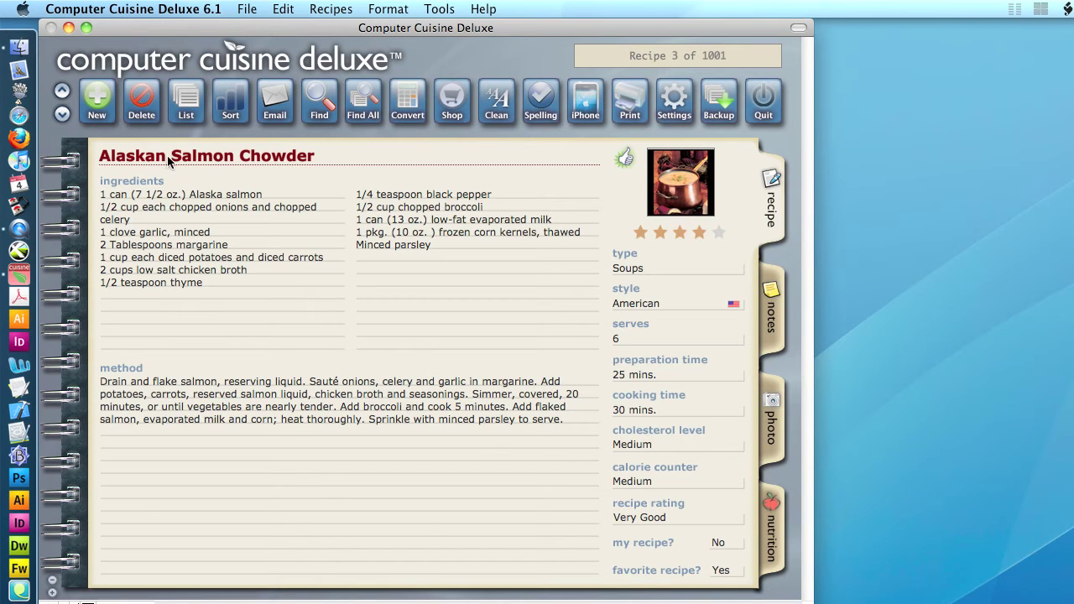
Highlight the first column of ingredients, from Alaska salmon to thyme, to review it, and clear the selection.
click(198, 249)
drag(223, 286, 101, 196)
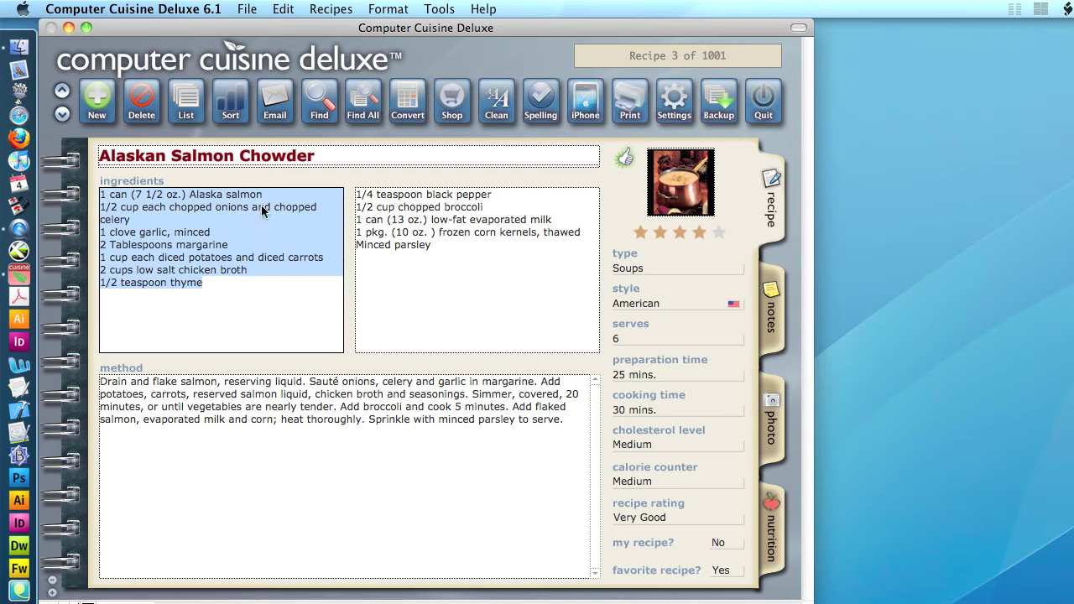
click(369, 182)
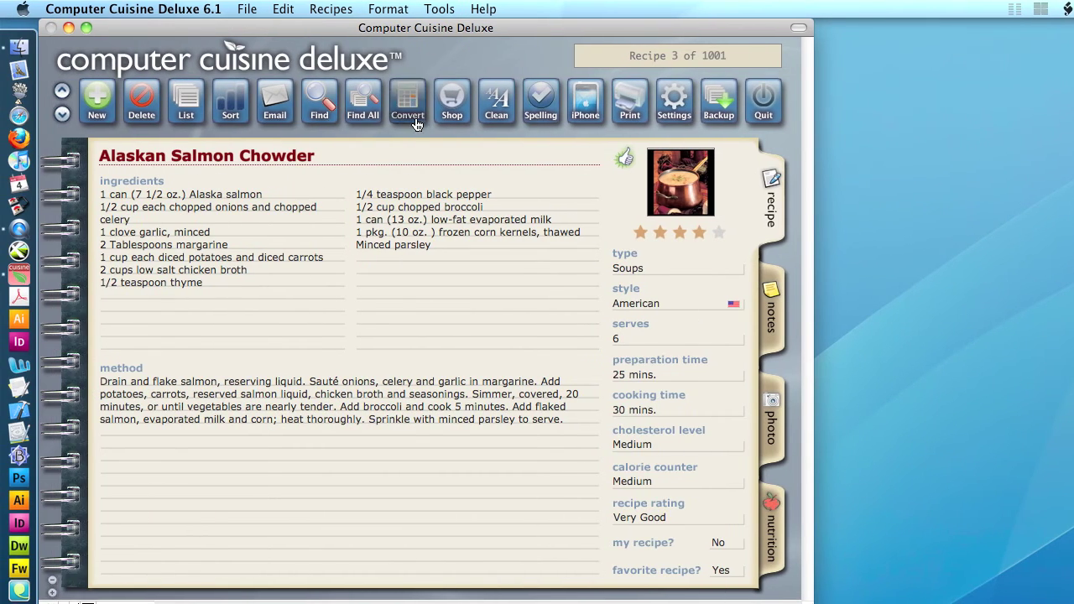
Go to the conversions page and calculate the cooking fraction 3/8 with the existing multiplier.
click(415, 115)
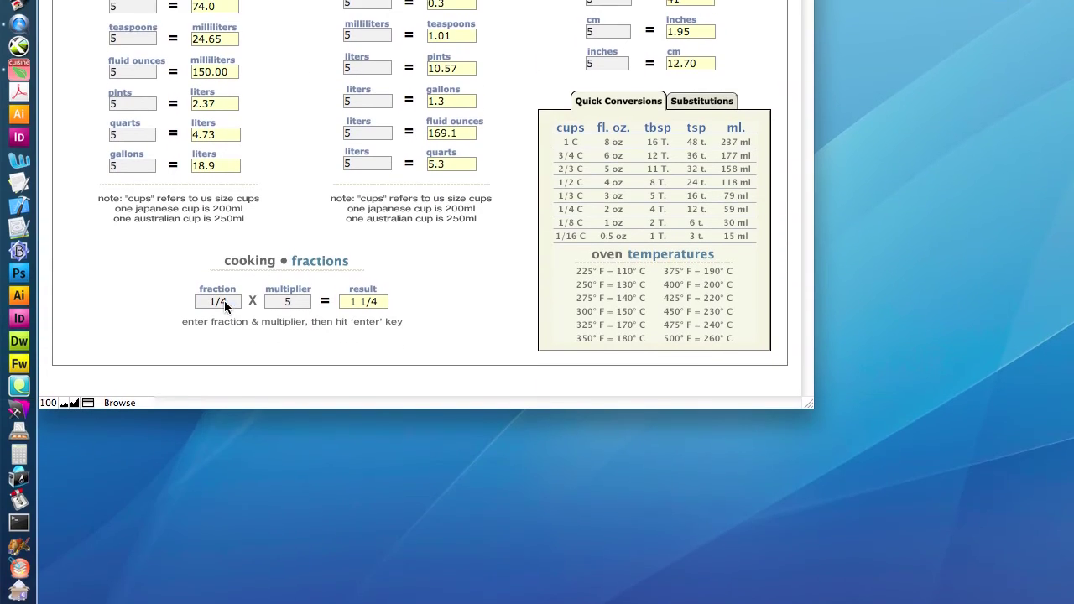
click(224, 572)
drag(225, 307, 211, 303)
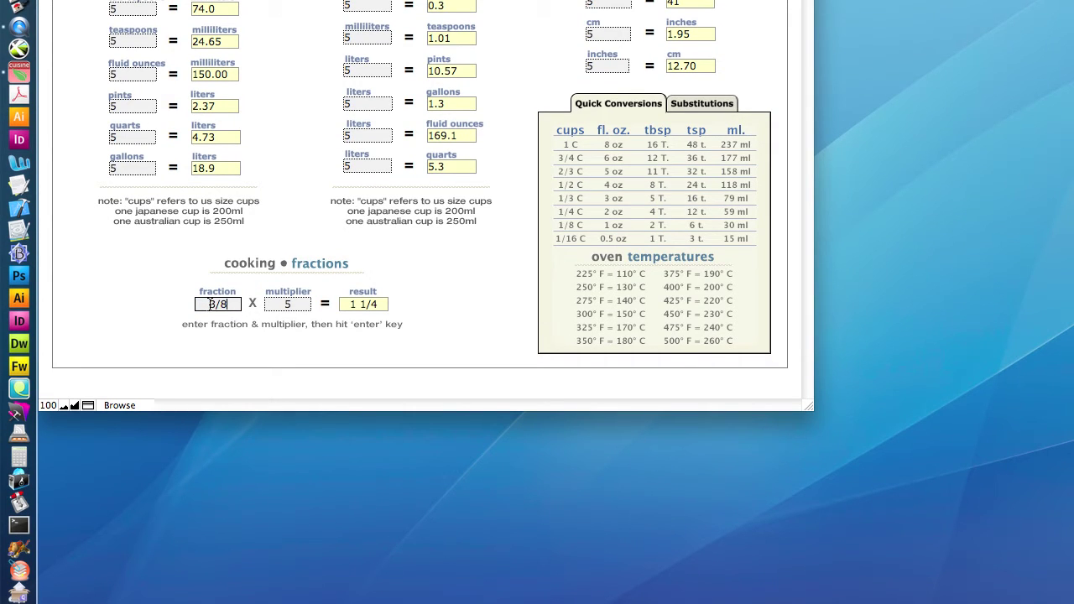
key(Return)
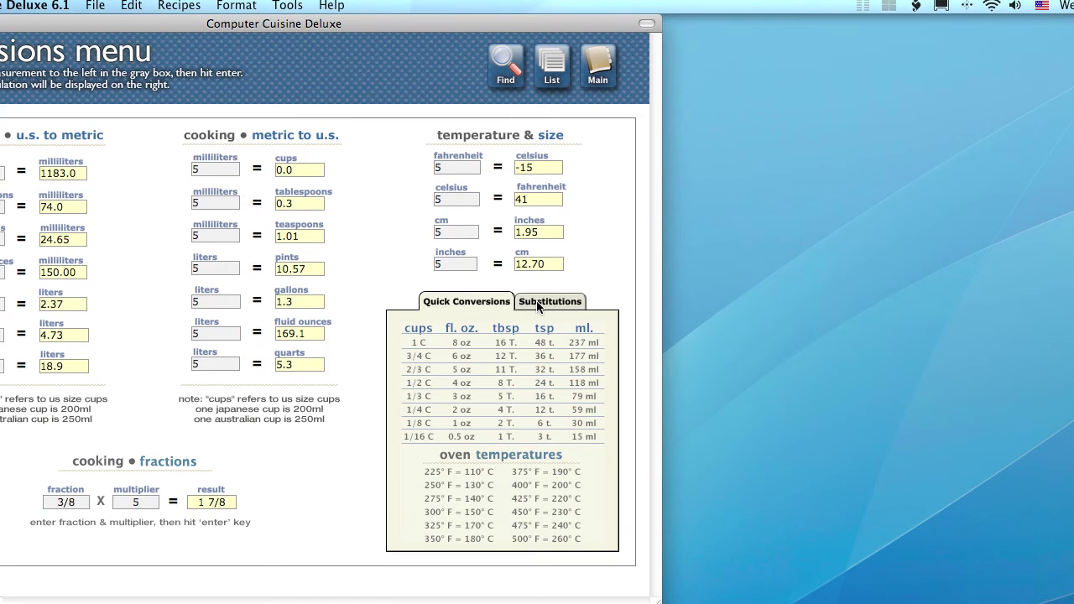
View the ingredient substitutions list and examine the Broth and Buttermilk entries, highlighting their 1 cup quantities.
click(536, 302)
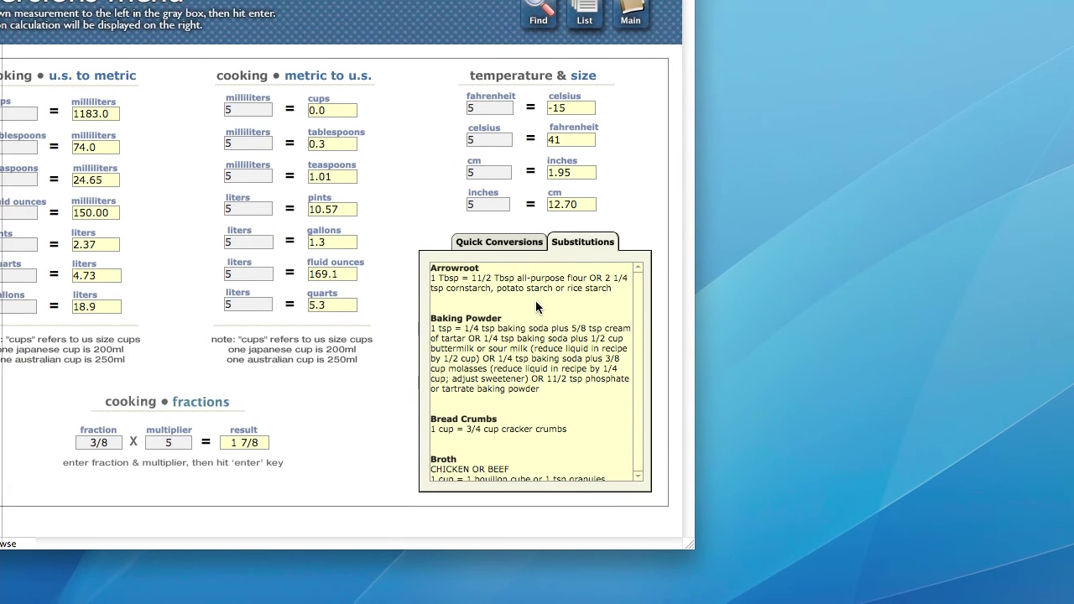
click(494, 352)
click(538, 307)
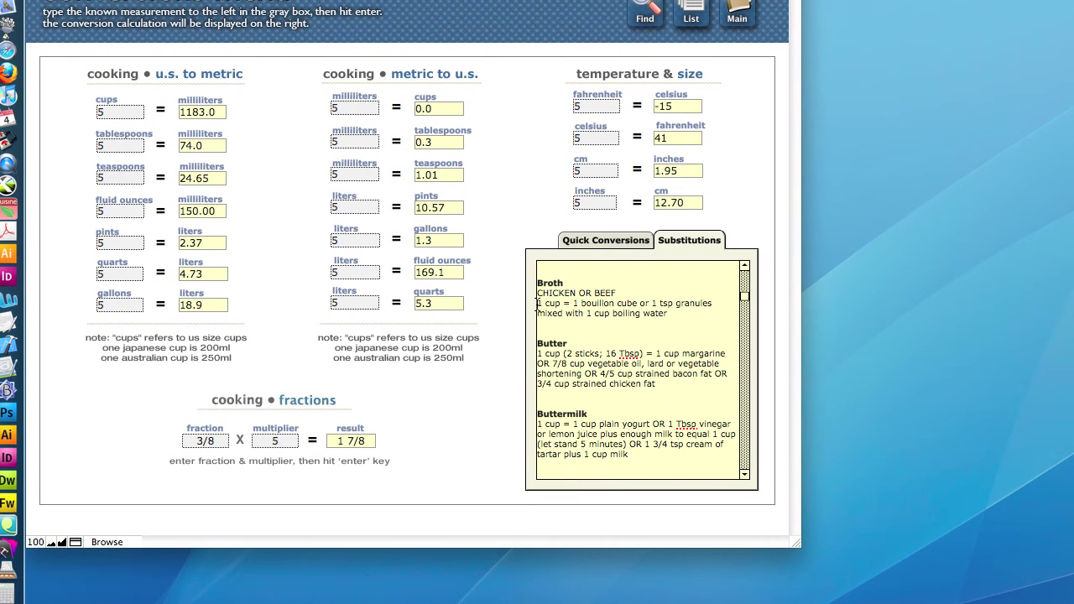
drag(537, 304, 560, 304)
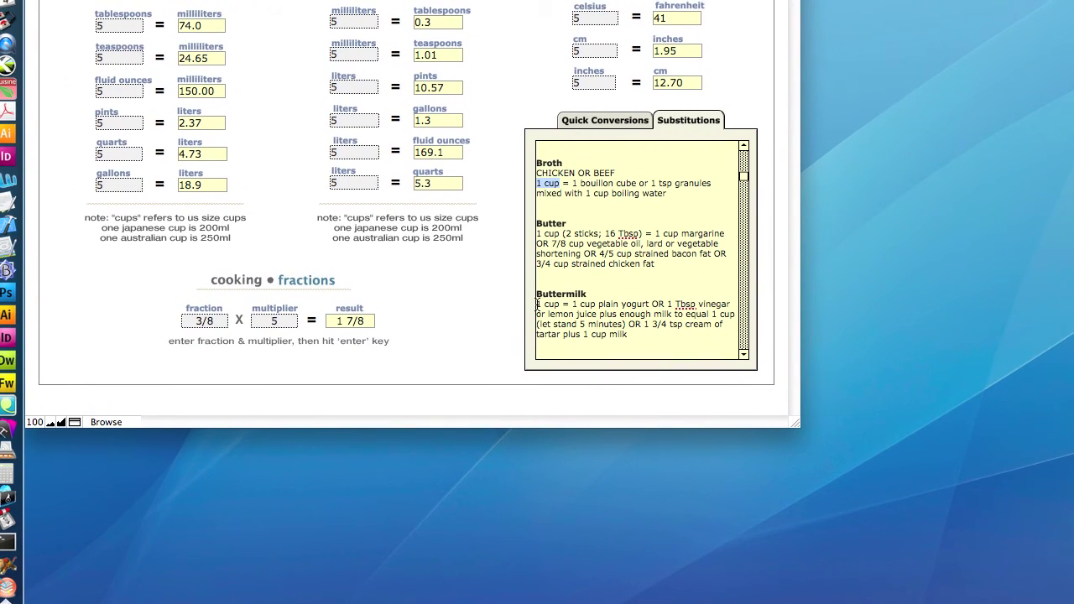
drag(537, 304, 542, 304)
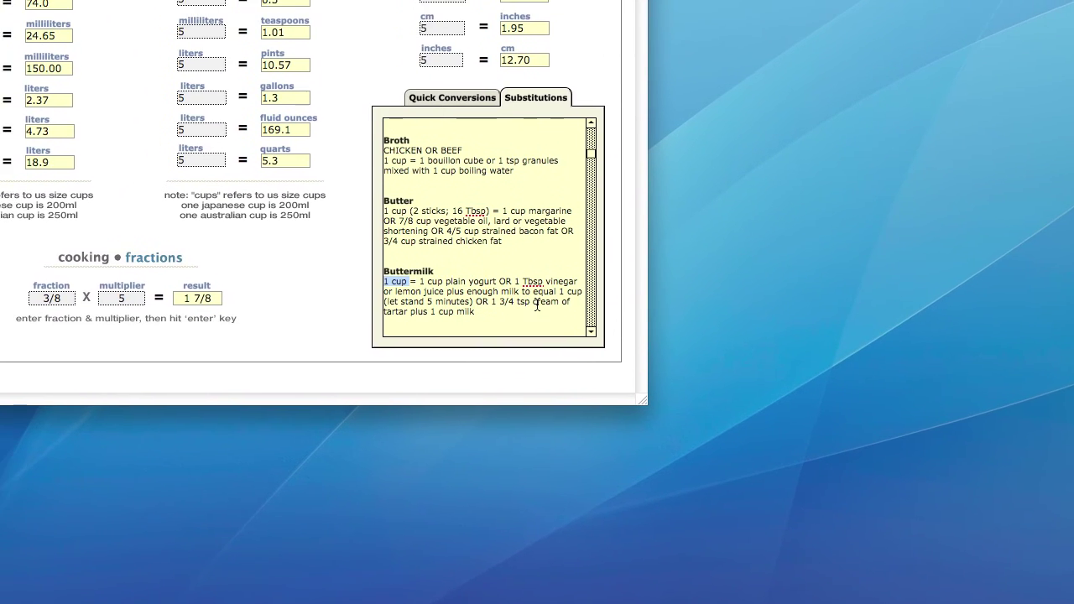
Try adding a test line "ytyt" below the Yogurt entry at the end of the substitutions list, and remove it again.
click(591, 331)
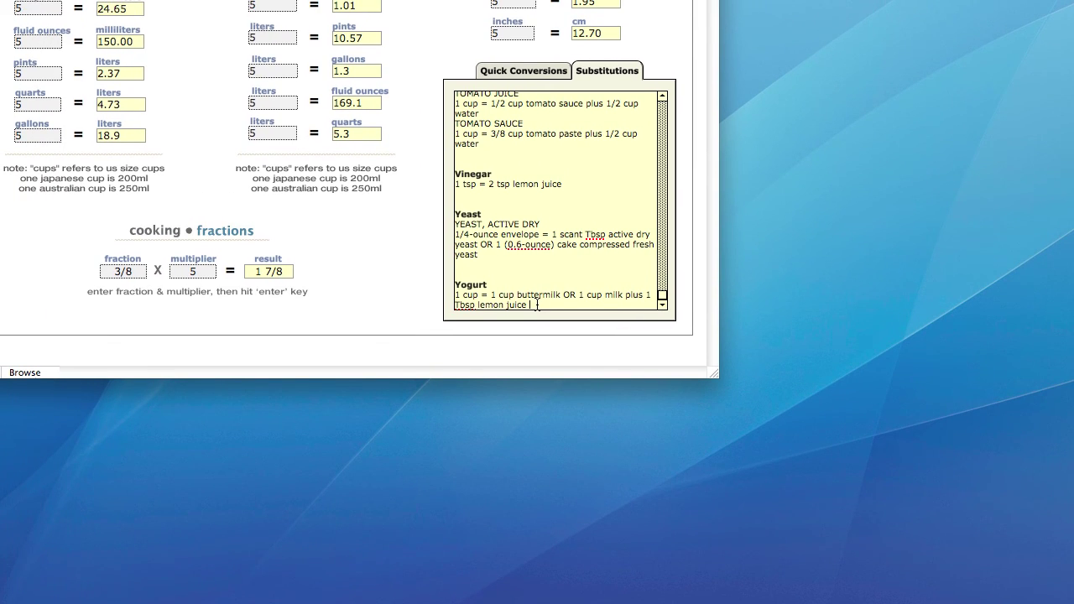
key(Return)
key(Return)
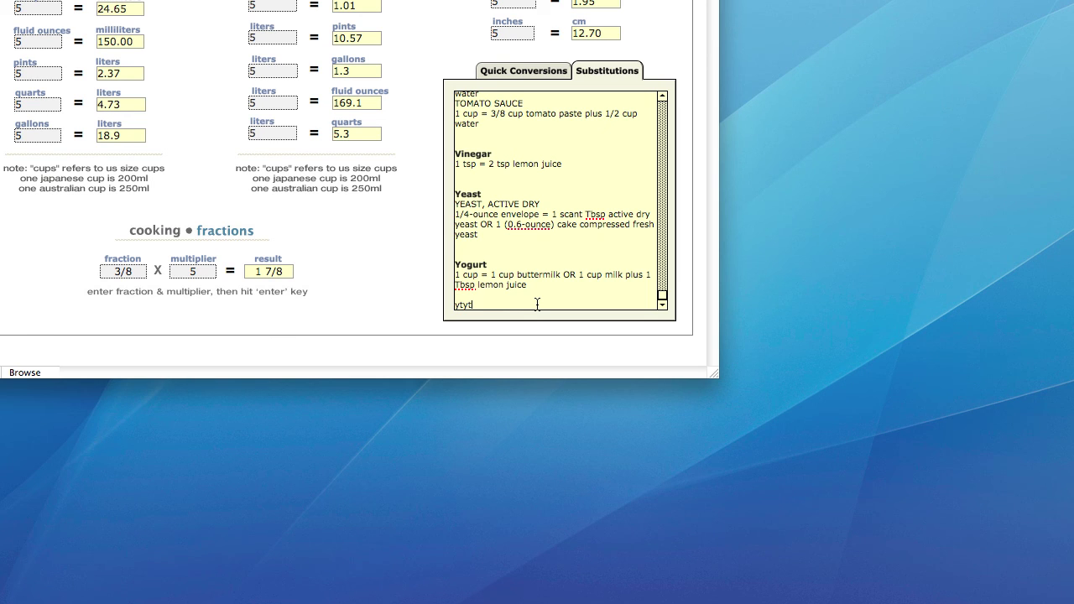
key(BackSpace)
key(BackSpace)
key(BackSpace)
key(BackSpace)
key(BackSpace)
key(BackSpace)
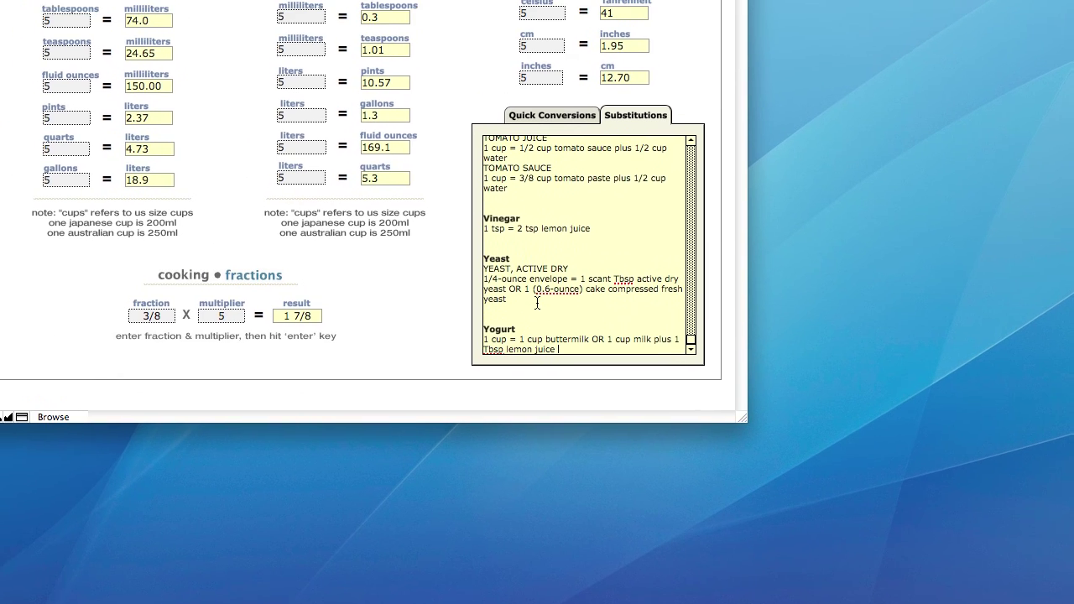